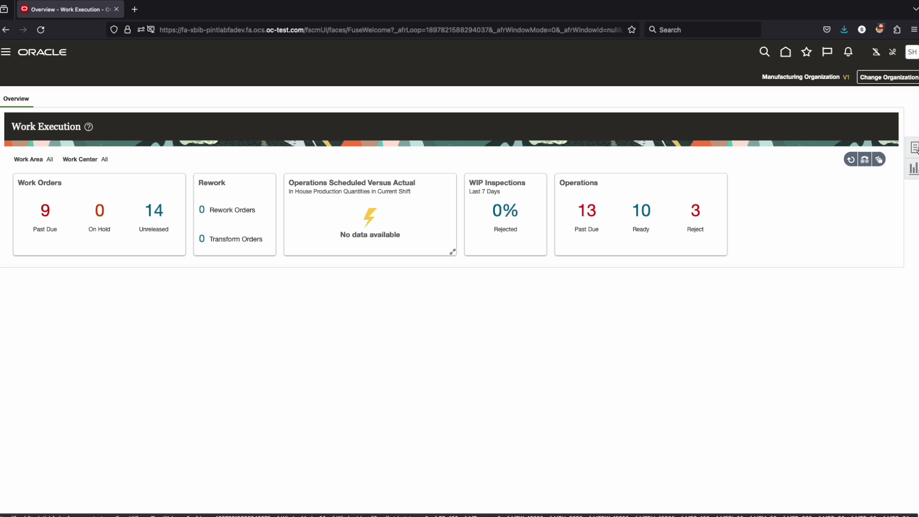
- Go to Execute Production at a Workstation, select workstation WS-Assembly-006 and check in to it
click(913, 148)
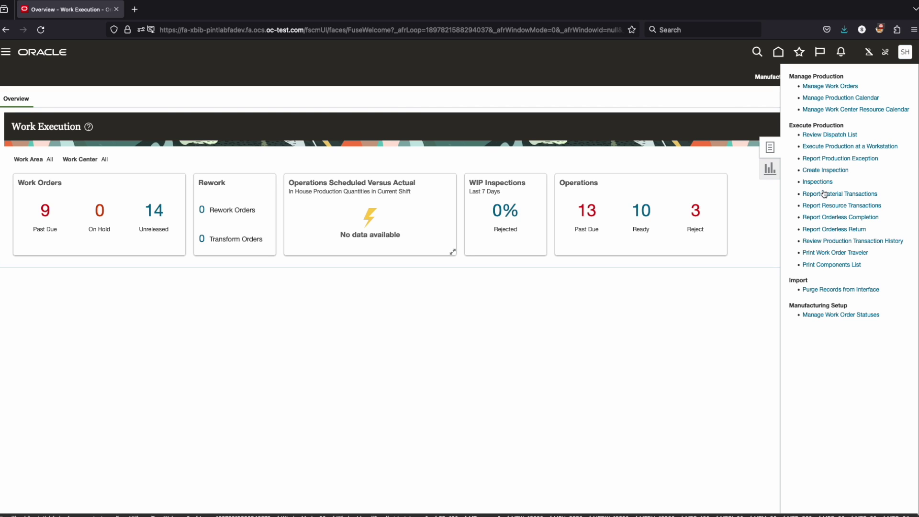
click(825, 147)
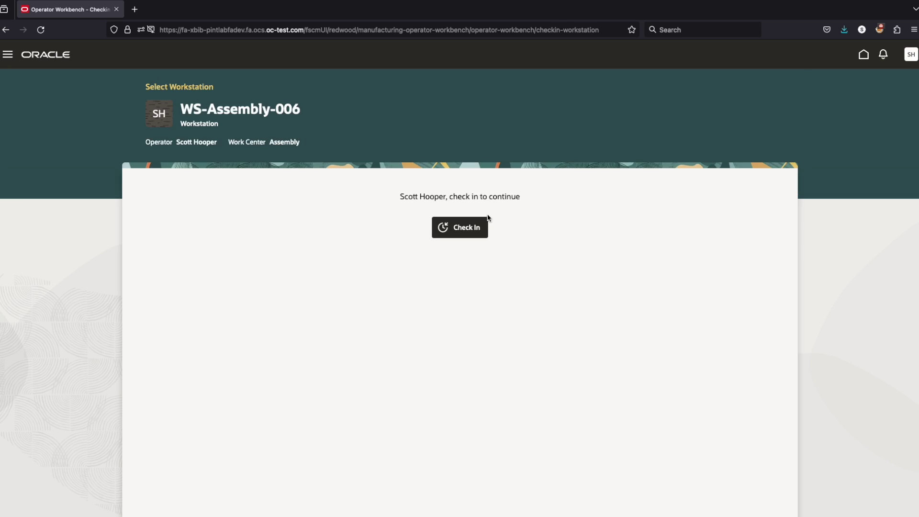
click(180, 87)
click(529, 209)
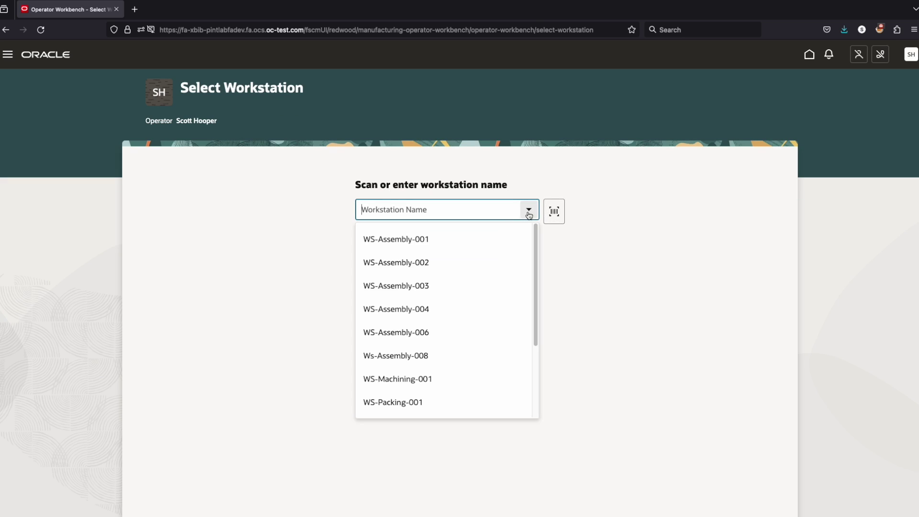
click(424, 334)
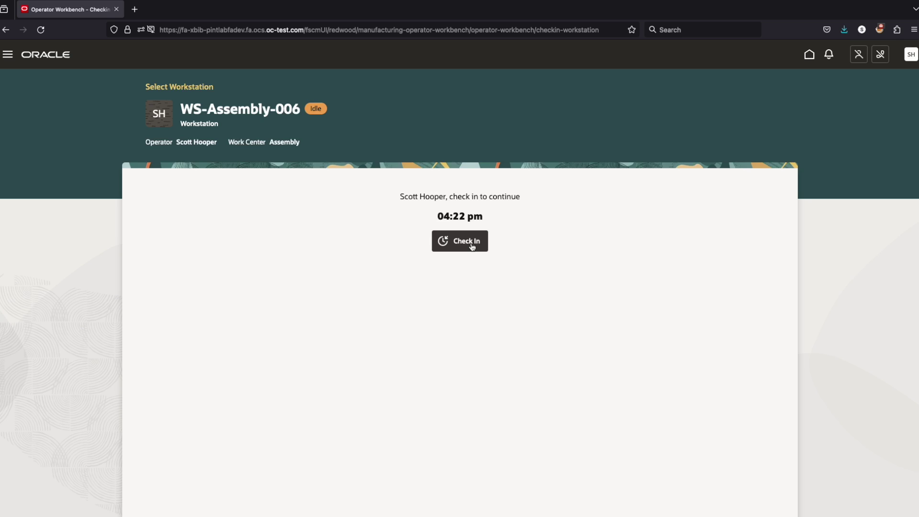
click(471, 246)
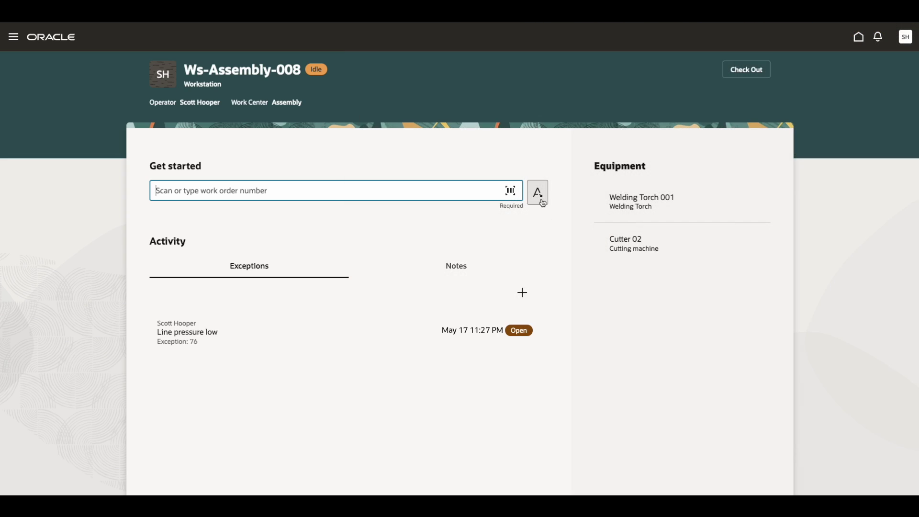
- Switch the work order entry to list selection and review the workstation's notes
click(543, 203)
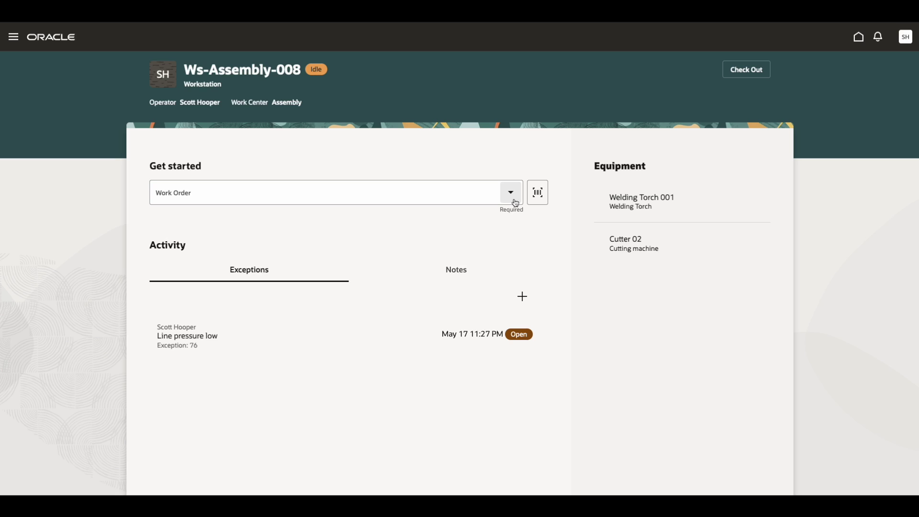
click(450, 273)
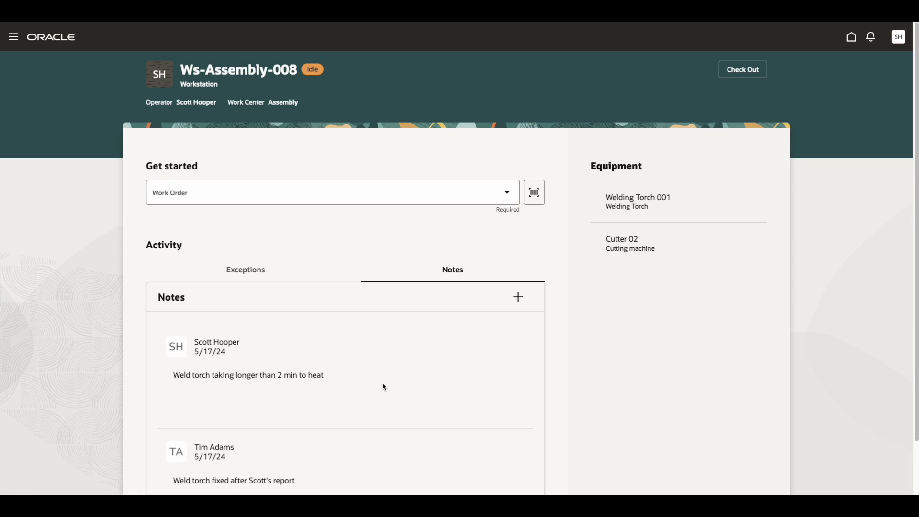
scroll(384, 384, down, 1)
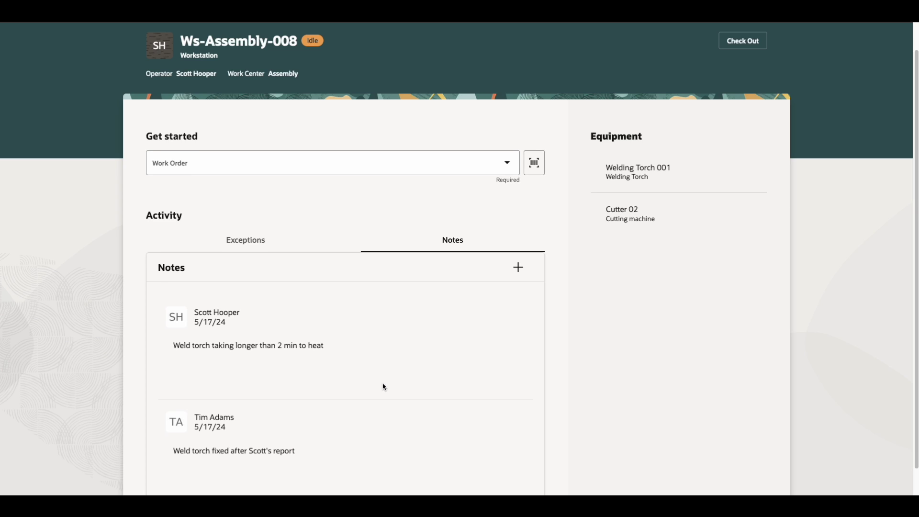
scroll(384, 386, up, 1)
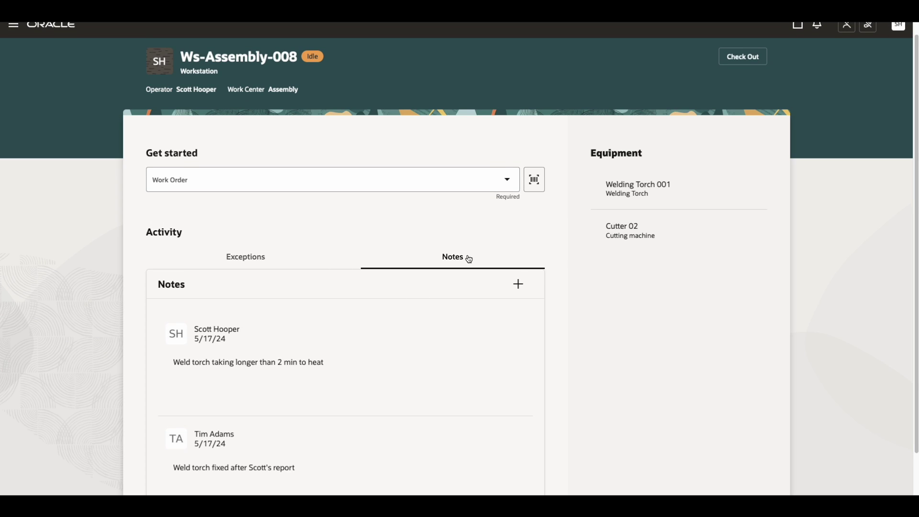
- Filter the available work orders by "C" and open the one with the CAB1 prefix
click(426, 181)
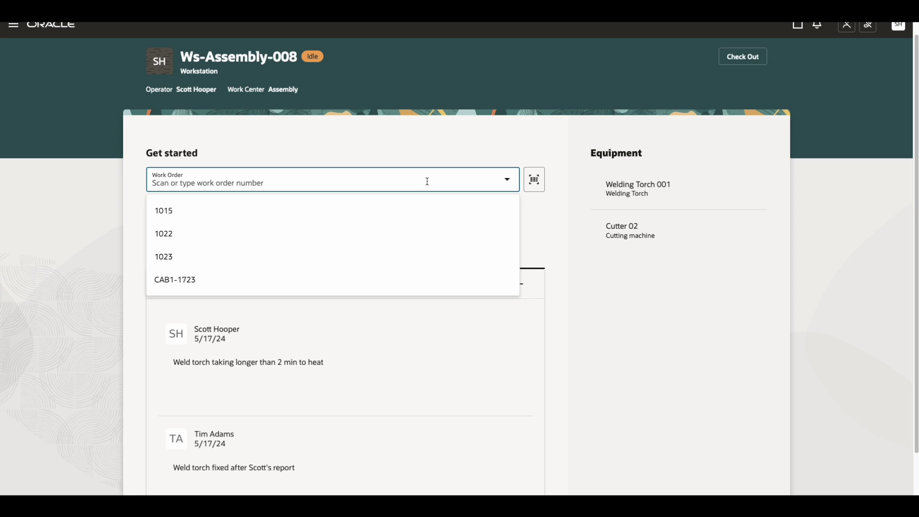
text(C)
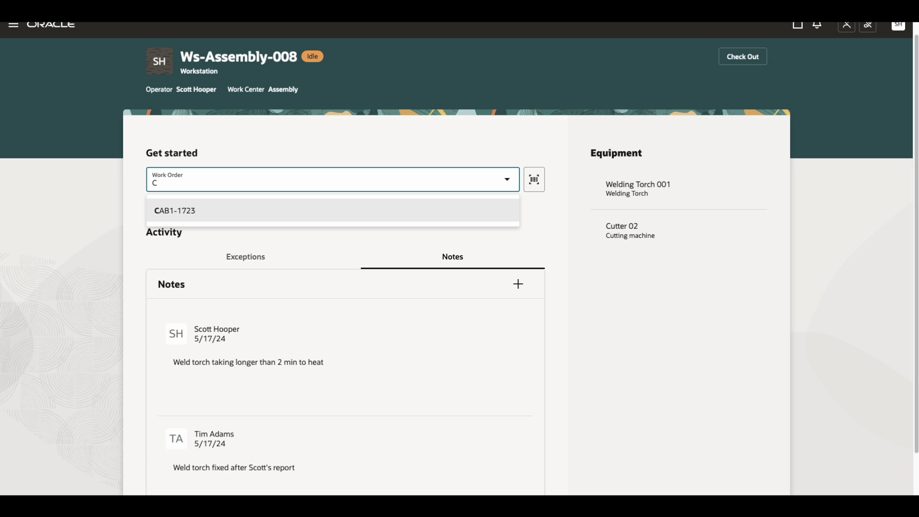
click(405, 217)
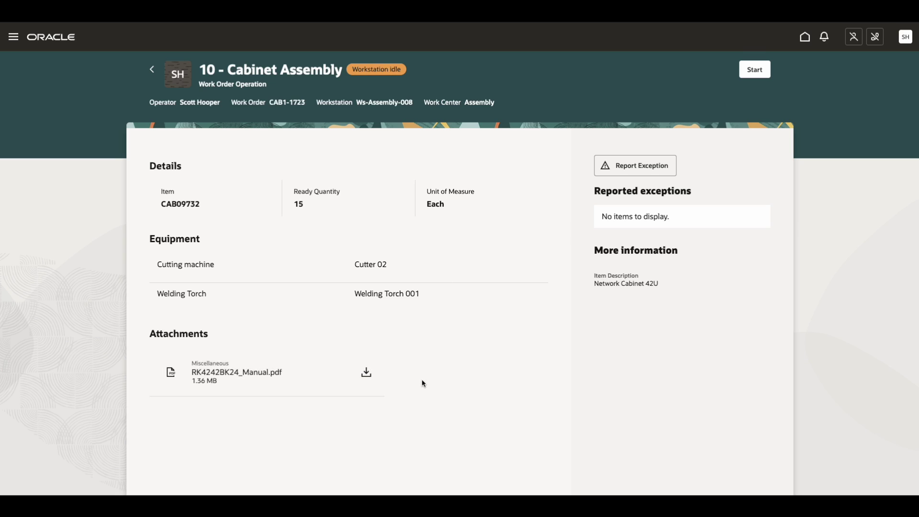
- Download the RK4242BK24_Manual.pdf attachment and start the Cabinet Assembly operation
click(259, 375)
click(366, 372)
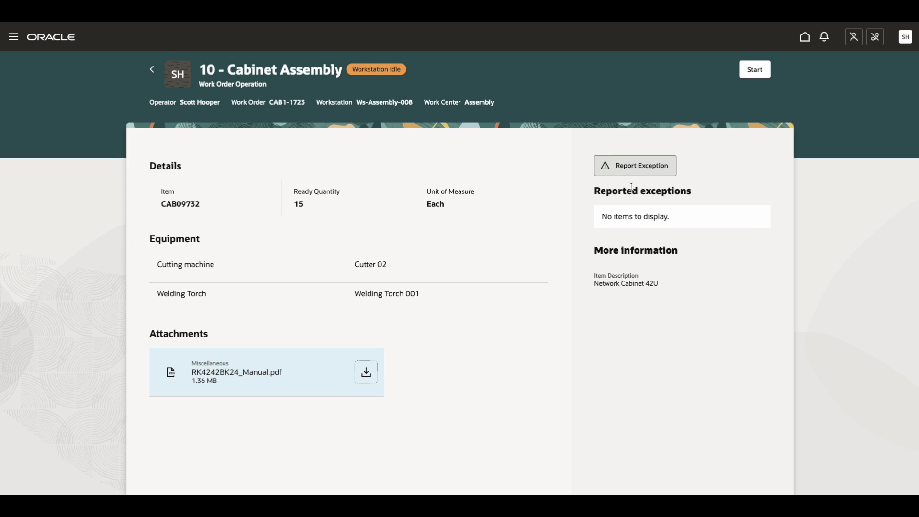
click(755, 71)
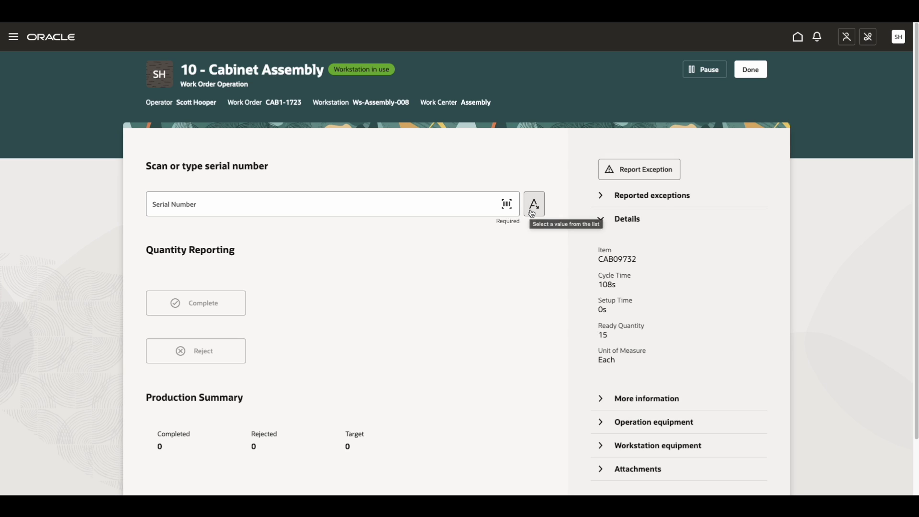
- Choose serial number SRL10765 from the list of values and report that unit as complete
click(533, 205)
click(434, 206)
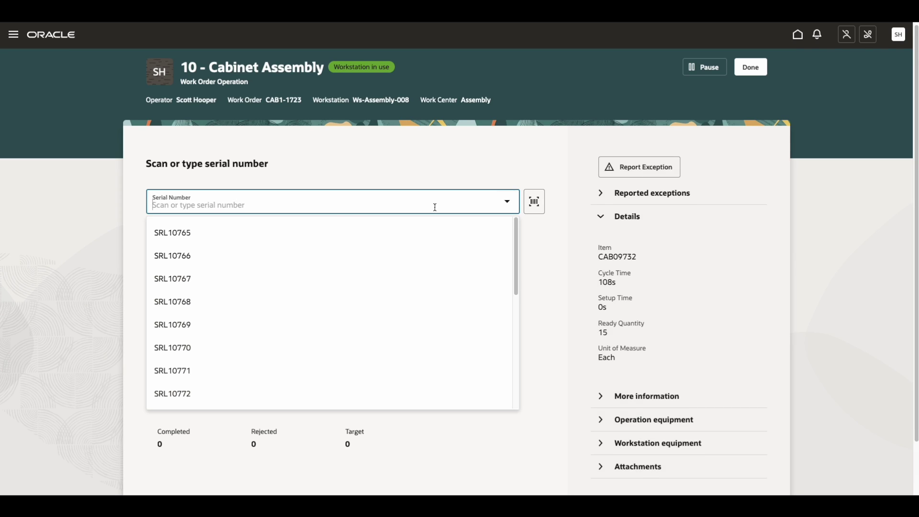
click(318, 233)
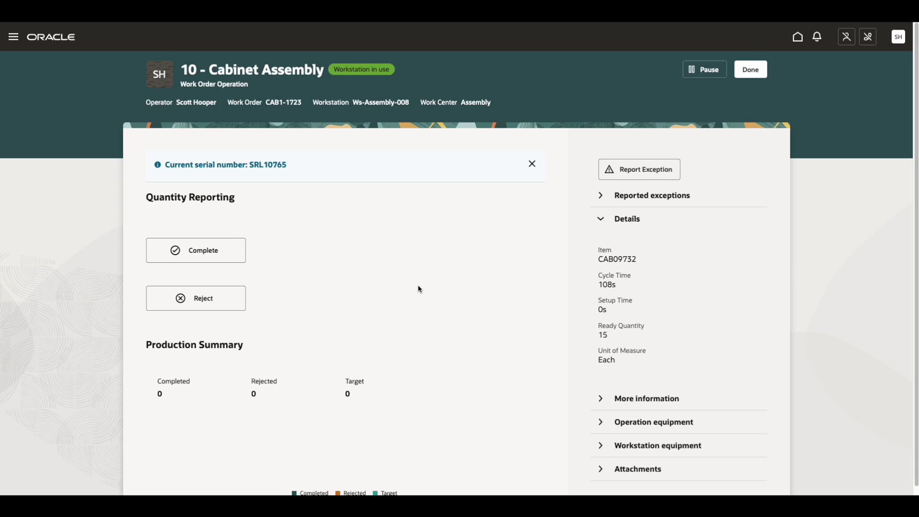
scroll(419, 287, down, 1)
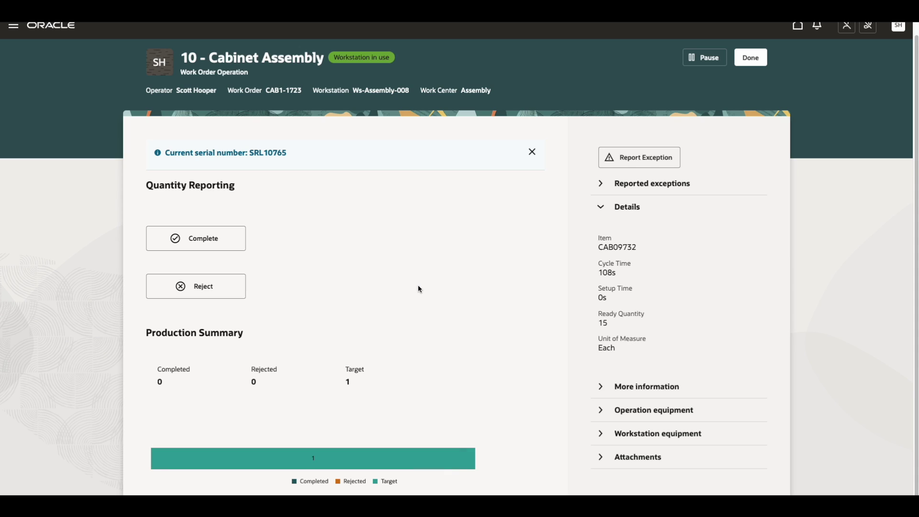
click(231, 250)
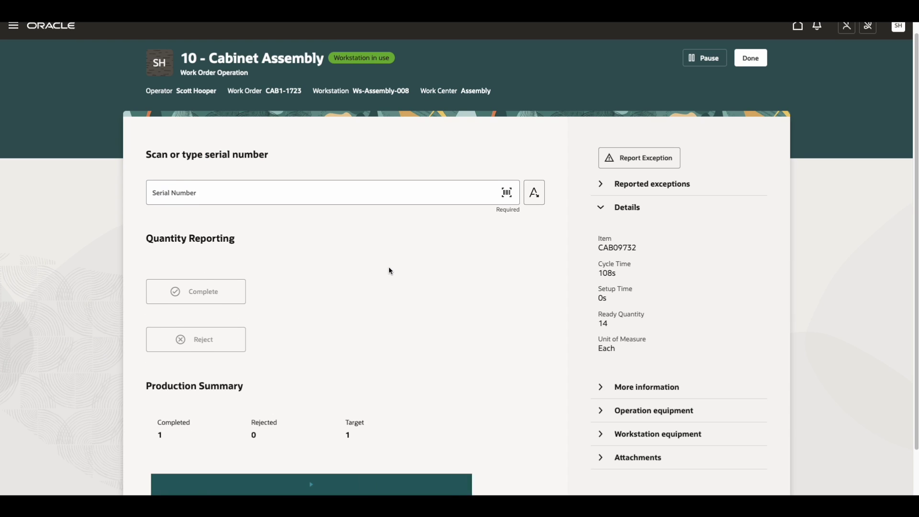
- Choose serial number SRL10768 as the current unit for the Cabinet Assembly operation
click(488, 190)
click(281, 265)
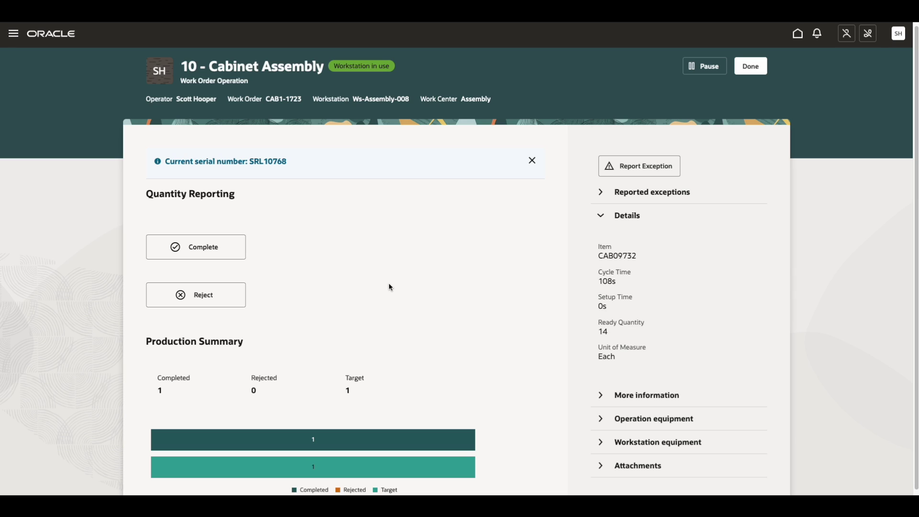
scroll(388, 284, down, 1)
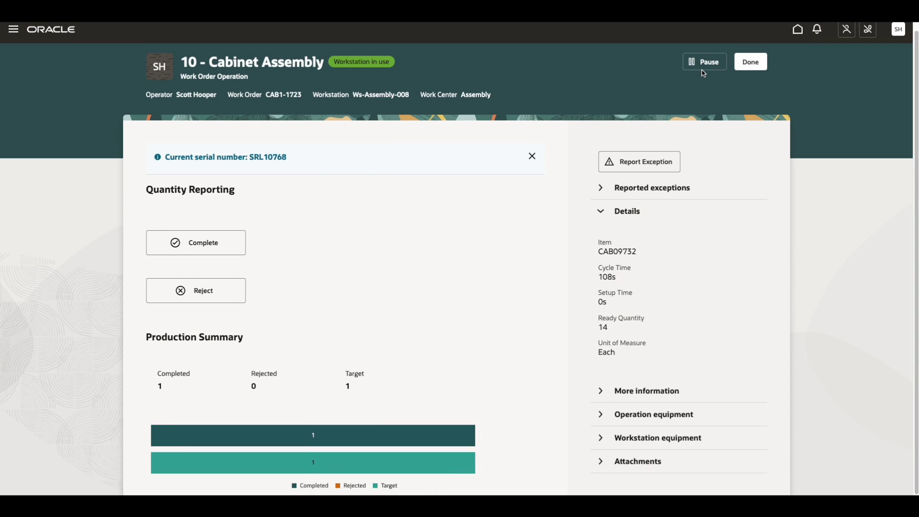
- Pause the Cabinet Assembly operation and resume its execution
click(702, 69)
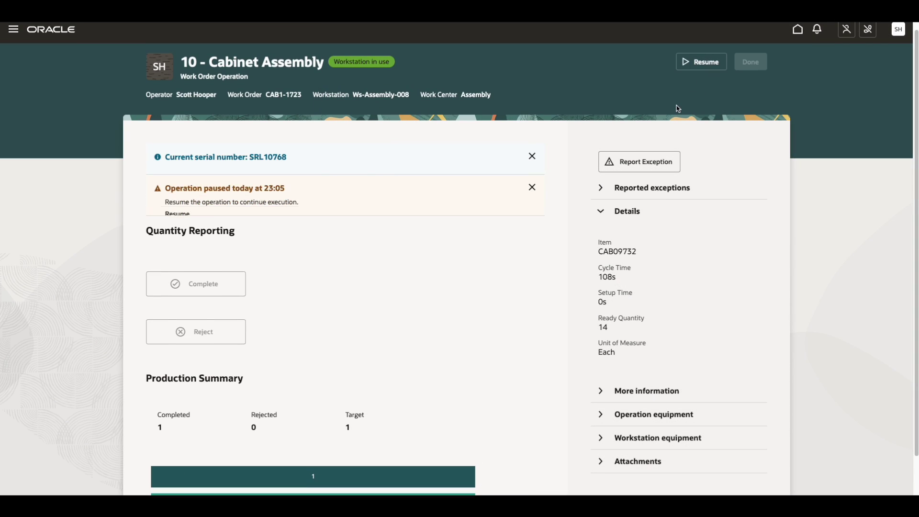
scroll(656, 151, down, 1)
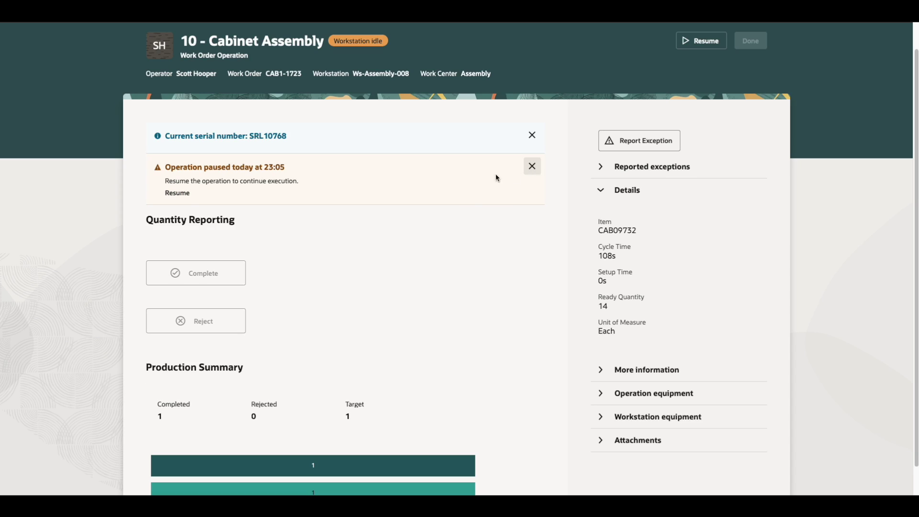
click(178, 194)
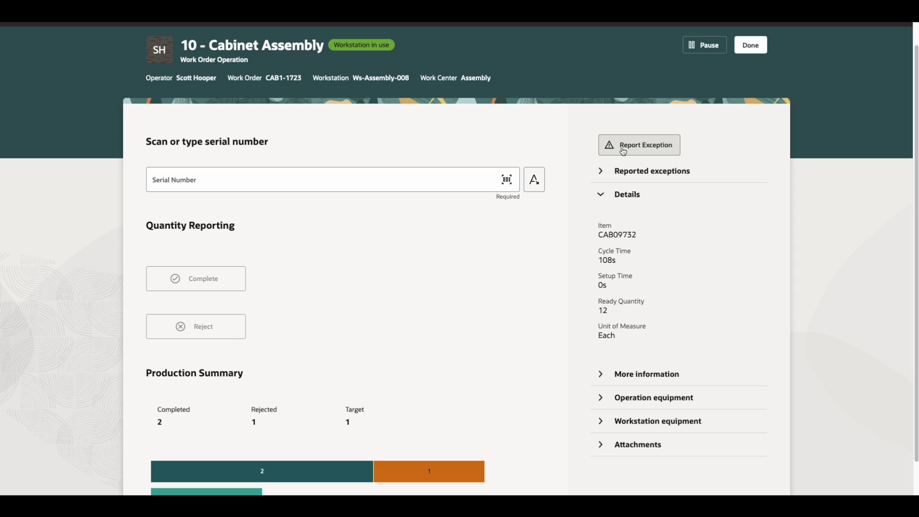
- Start an exception report for the operation with type Miscellaneous and severity High
click(623, 152)
click(736, 82)
click(692, 185)
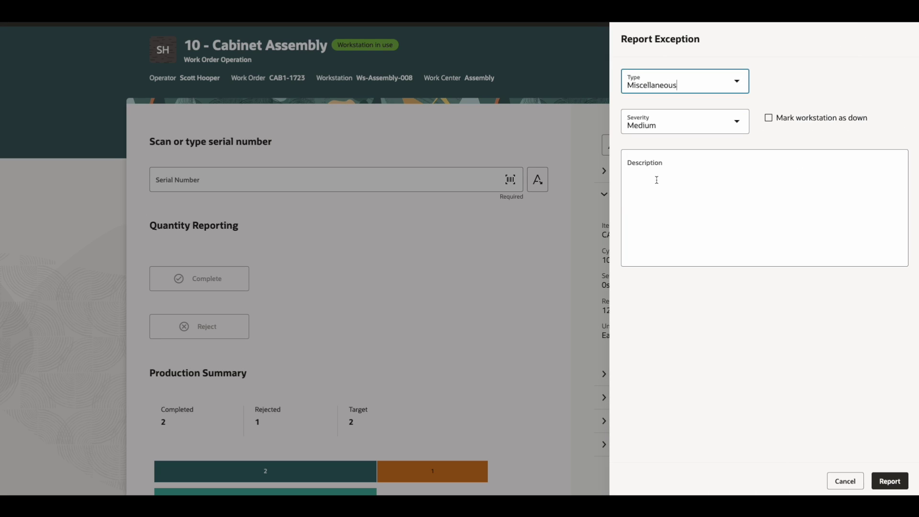
click(731, 126)
click(701, 198)
- Describe the exception as "Weld torch fuel line pressure low" and submit the report
click(701, 188)
text(Weld tor)
text(ch fuel pressure)
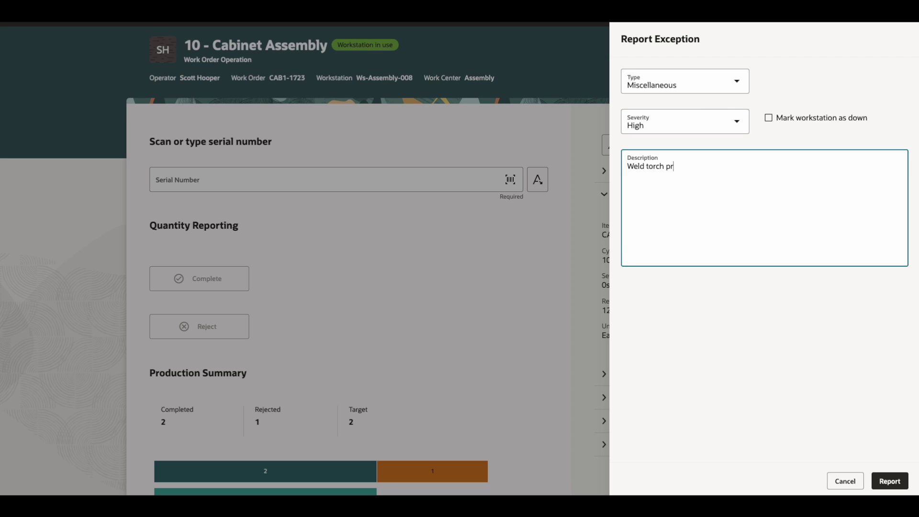
text( low)
click(666, 166)
text(fuel line)
click(888, 481)
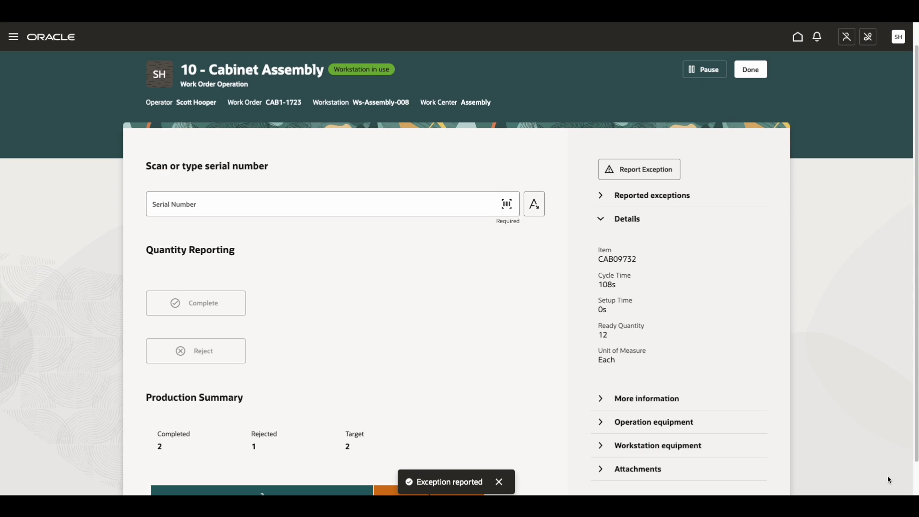
- Review the operation's reported exceptions and return to the item details
click(602, 197)
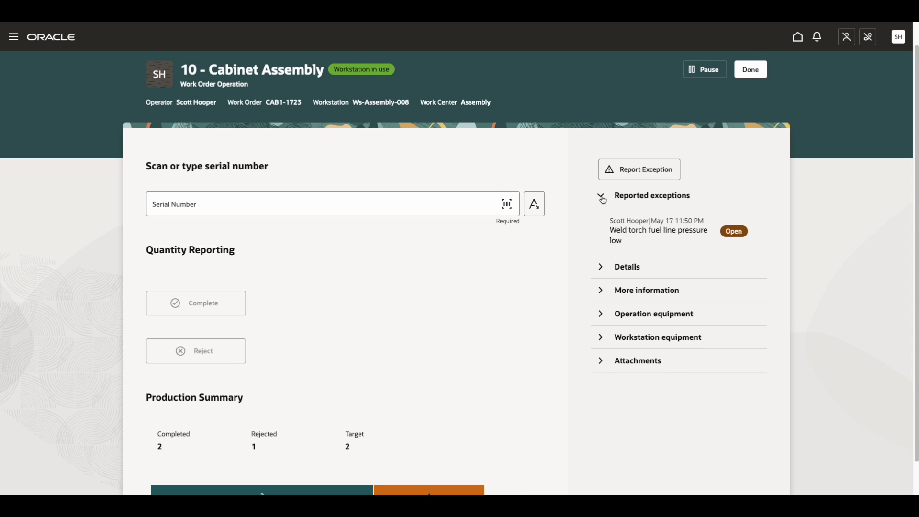
click(602, 198)
click(601, 219)
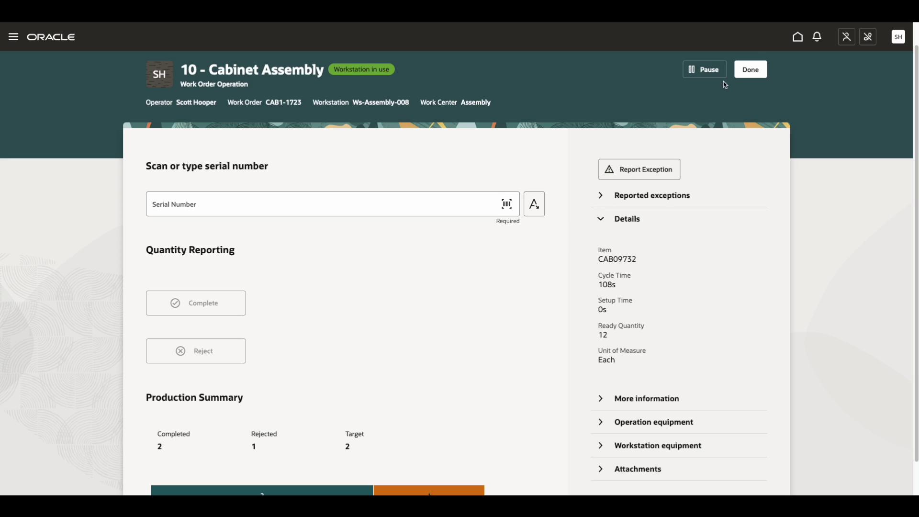
- Finish the Cabinet Assembly operation and check out of workstation Ws-Assembly-008
click(751, 72)
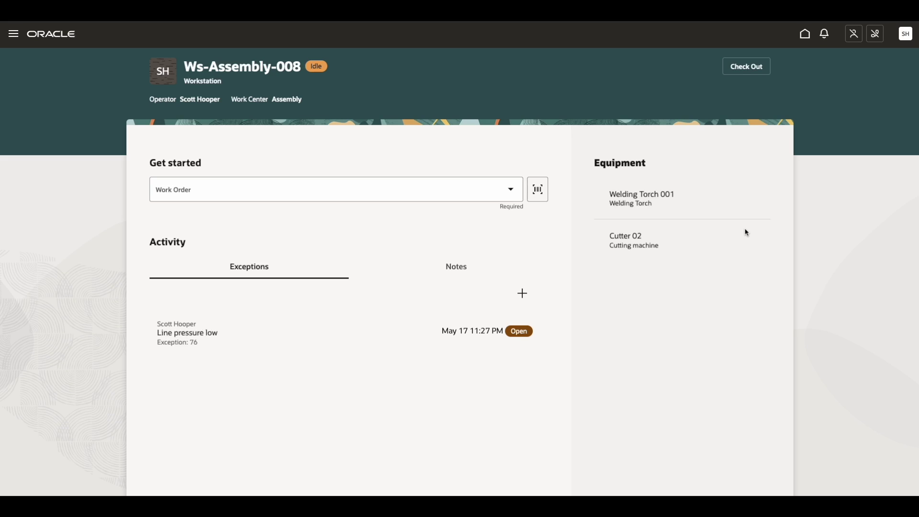
click(749, 71)
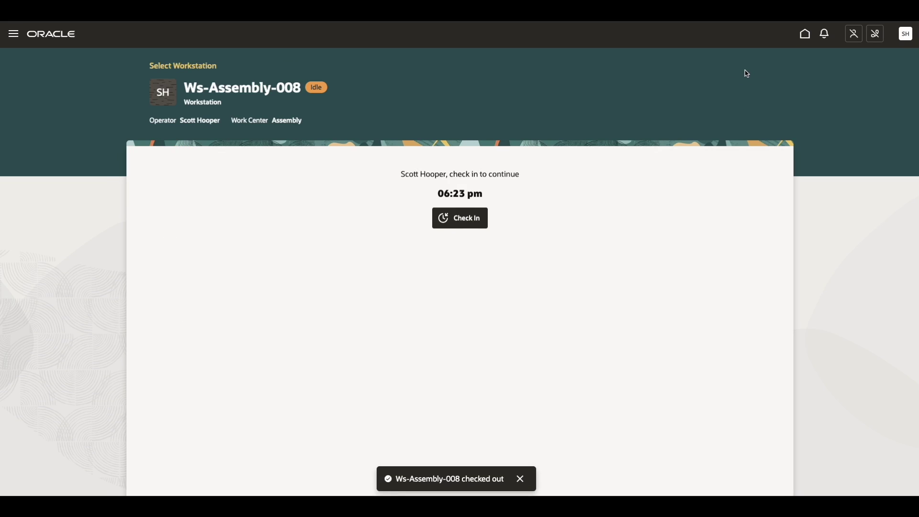